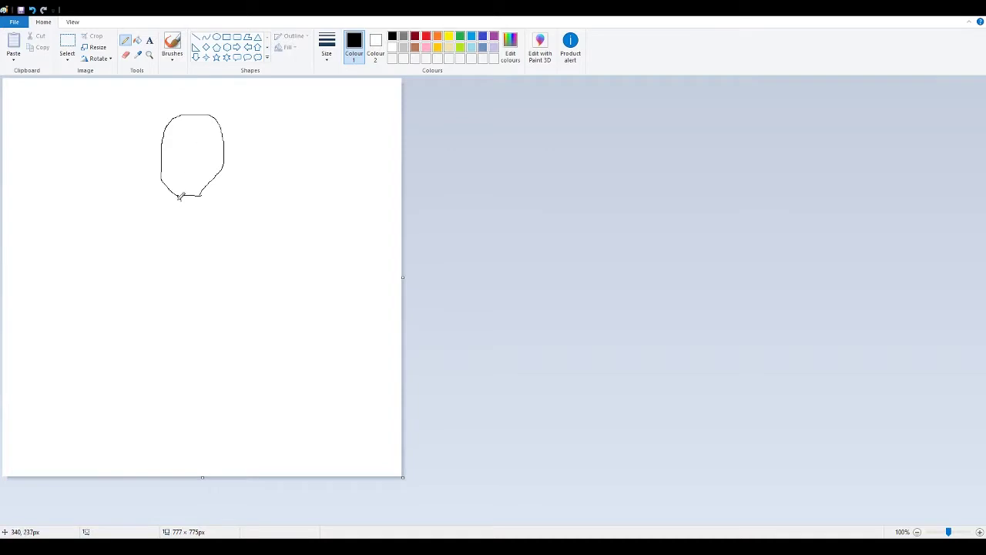
Sketch the figure's body below the head, with neck, torso, crossed arms, two legs and feet
mouse_move(181, 198)
left_mouse_down()
mouse_move(140, 225)
mouse_move(121, 290)
left_mouse_up()
mouse_move(120, 294)
left_mouse_down()
mouse_move(174, 282)
mouse_move(252, 224)
mouse_move(236, 202)
mouse_move(144, 267)
mouse_move(152, 241)
mouse_move(183, 218)
mouse_move(178, 247)
left_mouse_up()
mouse_move(178, 280)
left_mouse_down()
mouse_move(158, 395)
mouse_move(98, 433)
mouse_move(180, 430)
mouse_move(214, 339)
mouse_move(234, 428)
mouse_move(307, 417)
mouse_move(248, 370)
mouse_move(206, 208)
mouse_move(250, 192)
mouse_move(282, 228)
mouse_move(278, 277)
mouse_move(248, 286)
mouse_move(210, 258)
mouse_move(194, 229)
mouse_move(153, 206)
mouse_move(154, 236)
mouse_move(211, 286)
mouse_move(292, 298)
mouse_move(292, 184)
mouse_move(199, 196)
left_mouse_up()
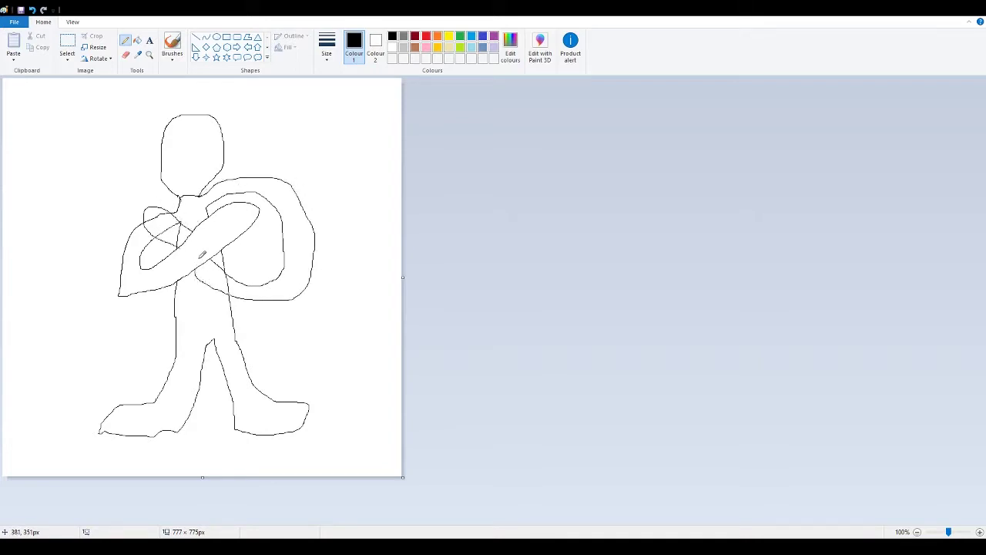
Erase the overlapping lines where the crossed arms and torso intersect
left_click(126, 55)
left_click(126, 40)
left_click(126, 55)
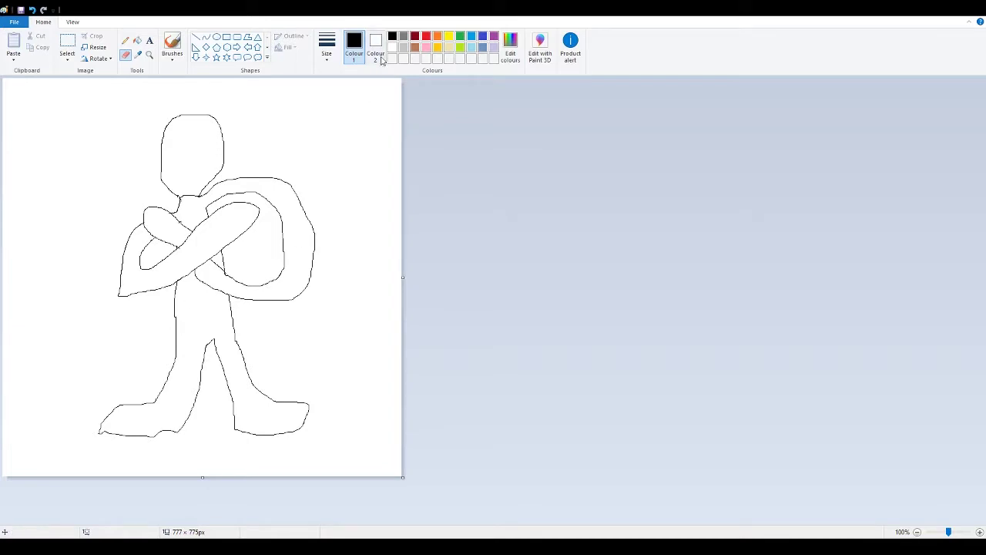
Draw a flared skirt with a jagged hem around the hips and erase the body lines inside it
left_click(126, 40)
mouse_move(176, 315)
left_mouse_down()
mouse_move(152, 356)
mouse_move(232, 334)
mouse_move(246, 341)
mouse_move(232, 301)
left_mouse_up()
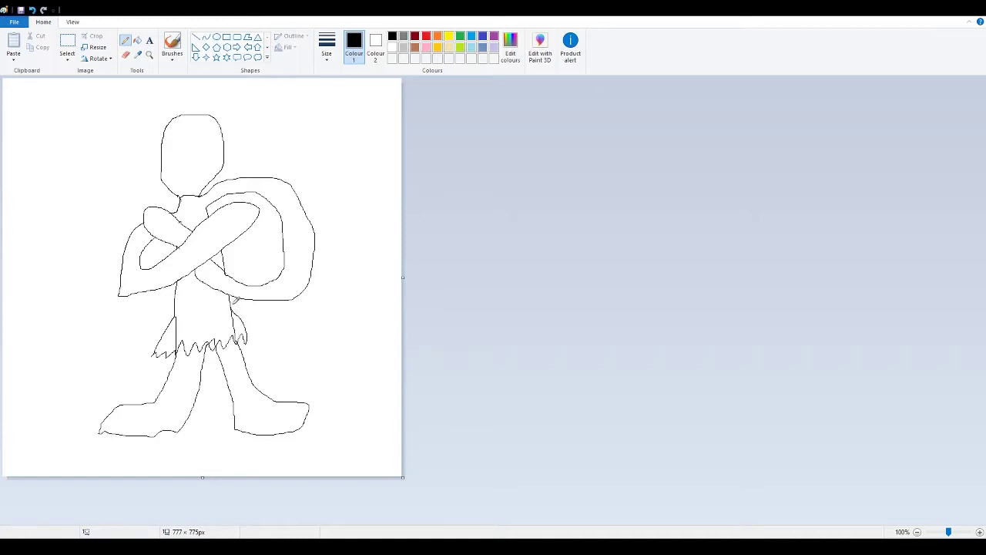
left_click(125, 55)
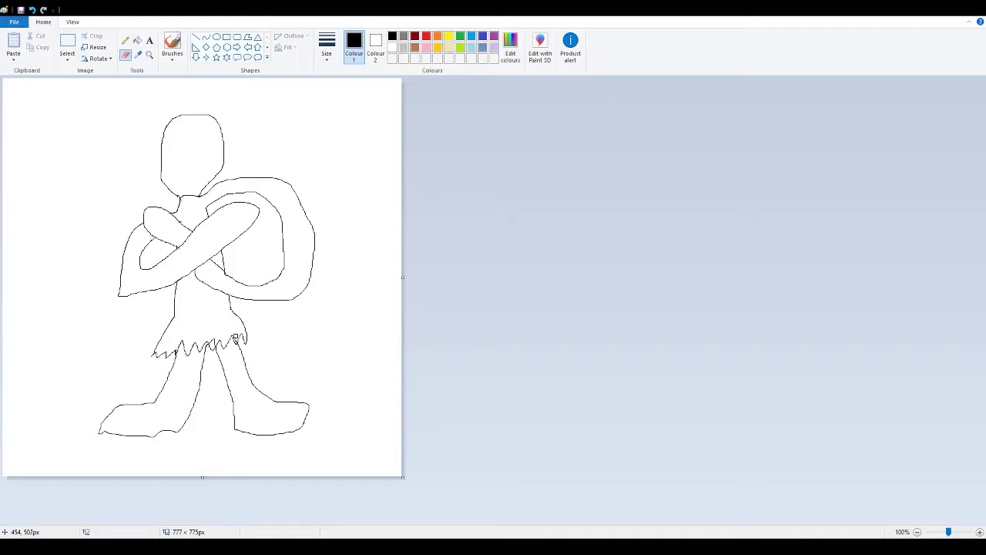
left_click(125, 40)
left_click(126, 54)
Draw long straight hair around the head, with pointed strands behind the crossed arms and a jagged fringe over the forehead
left_click(124, 41)
left_click_drag(153, 205, 163, 146)
left_click_drag(154, 204, 163, 156)
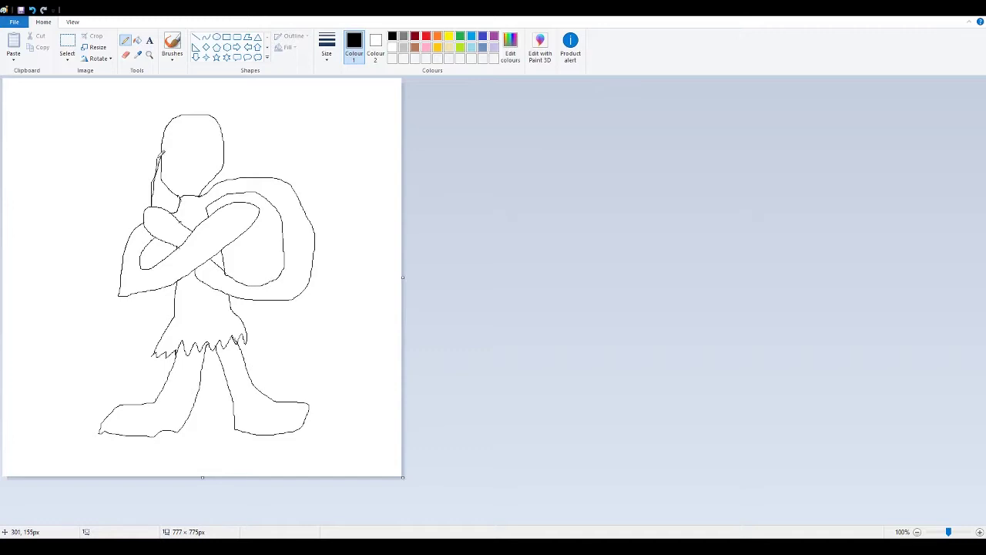
key("ctrl+z")
mouse_move(150, 202)
left_mouse_down()
mouse_move(156, 149)
mouse_move(147, 206)
mouse_move(143, 182)
mouse_move(167, 122)
mouse_move(208, 109)
mouse_move(230, 123)
mouse_move(259, 214)
mouse_move(254, 253)
mouse_move(246, 234)
mouse_move(245, 261)
mouse_move(233, 245)
mouse_move(238, 267)
mouse_move(226, 252)
left_mouse_up()
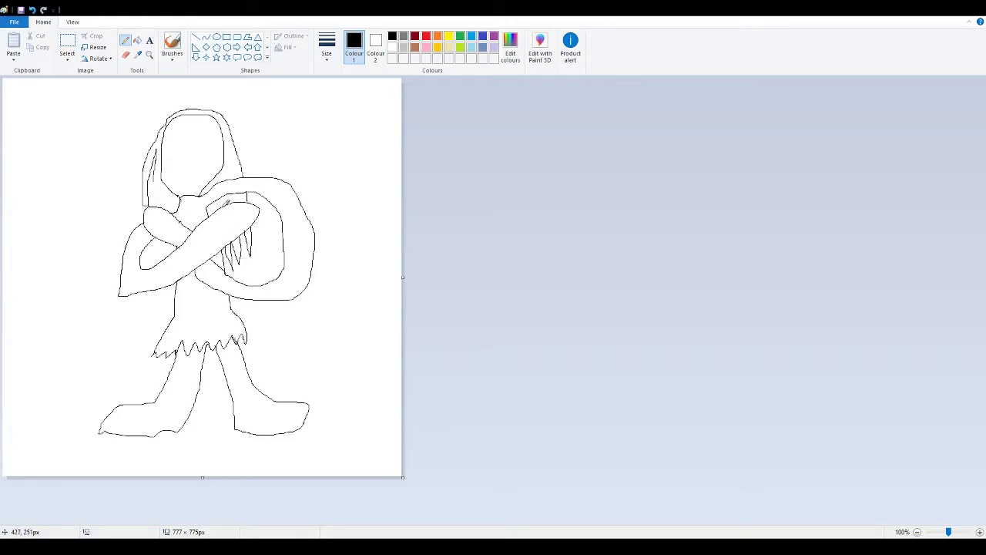
mouse_move(226, 184)
left_mouse_down()
mouse_move(230, 157)
mouse_move(211, 182)
mouse_move(213, 203)
left_mouse_up()
mouse_move(167, 138)
left_mouse_down()
mouse_move(177, 117)
mouse_move(175, 137)
mouse_move(182, 119)
mouse_move(185, 137)
mouse_move(200, 120)
mouse_move(200, 138)
mouse_move(205, 127)
mouse_move(223, 133)
mouse_move(208, 173)
left_mouse_up()
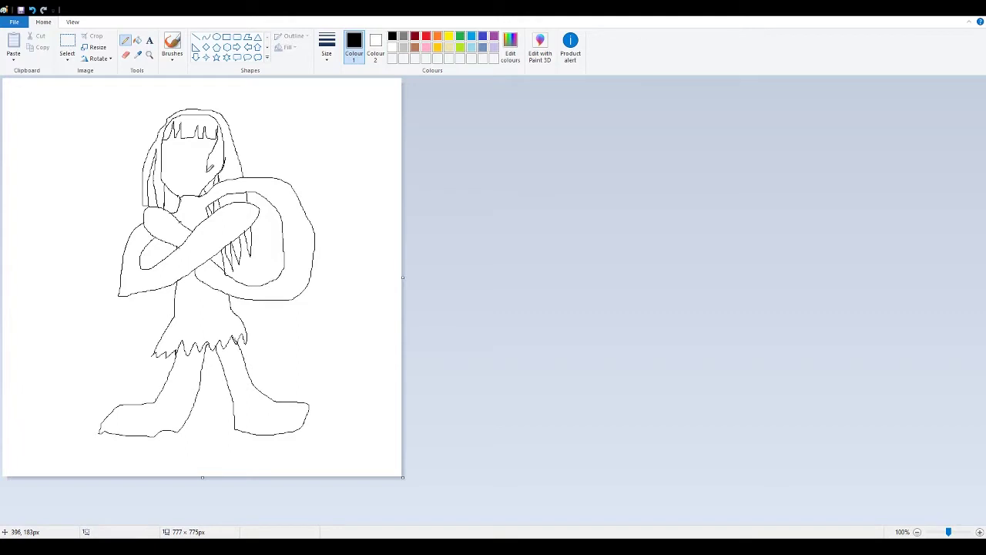
Erase the stray hair lock that cuts into the face and redraw it along the edge of the face
left_click(126, 57)
left_click(126, 40)
mouse_move(218, 142)
left_mouse_down()
mouse_move(220, 171)
mouse_move(217, 120)
left_mouse_up()
left_click(125, 57)
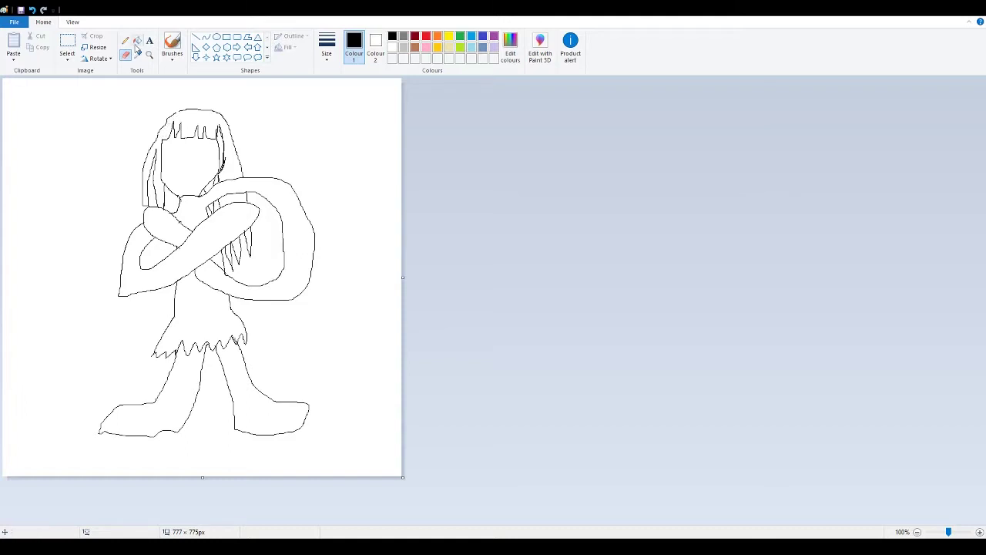
left_click(125, 40)
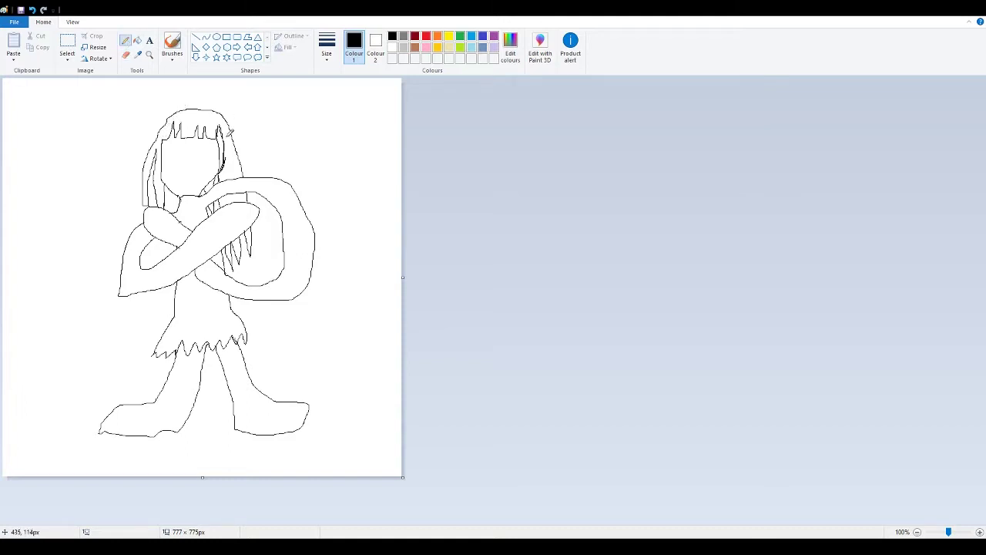
left_click_drag(223, 147, 223, 140)
Fill the hair with near-black, including the fringe, side locks and strand tips below the arm
left_click(138, 40)
left_click(193, 117)
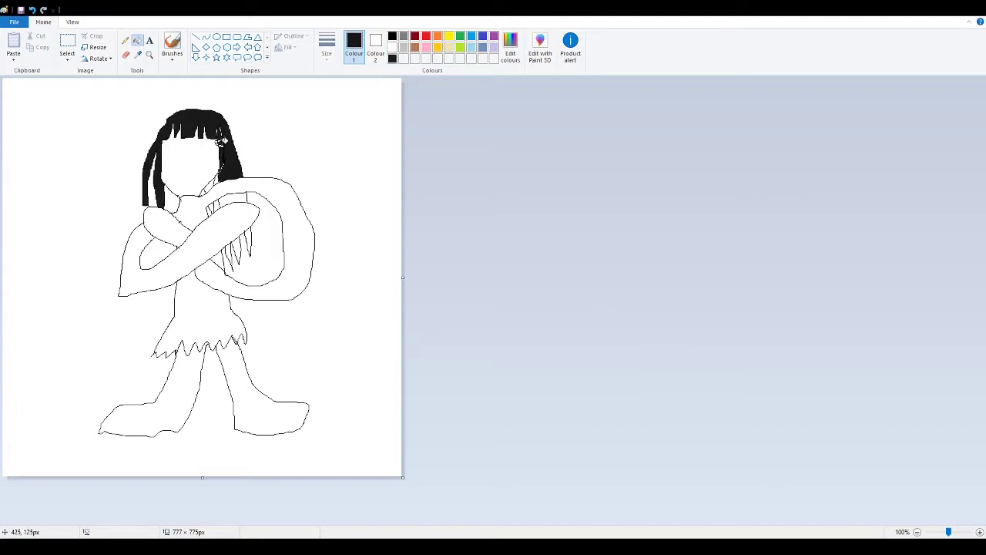
left_click(238, 198)
left_click(251, 233)
left_click(239, 248)
left_click(231, 254)
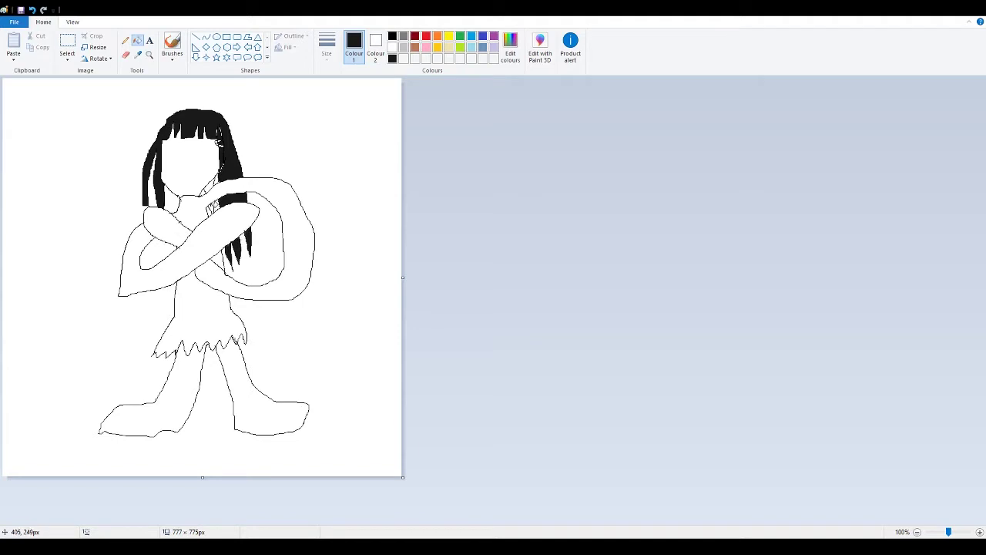
left_click(213, 207)
left_click(210, 185)
Draw small white marks in the hair at both temples and black upper eyelid lines on the face
left_click(125, 40)
left_click(392, 47)
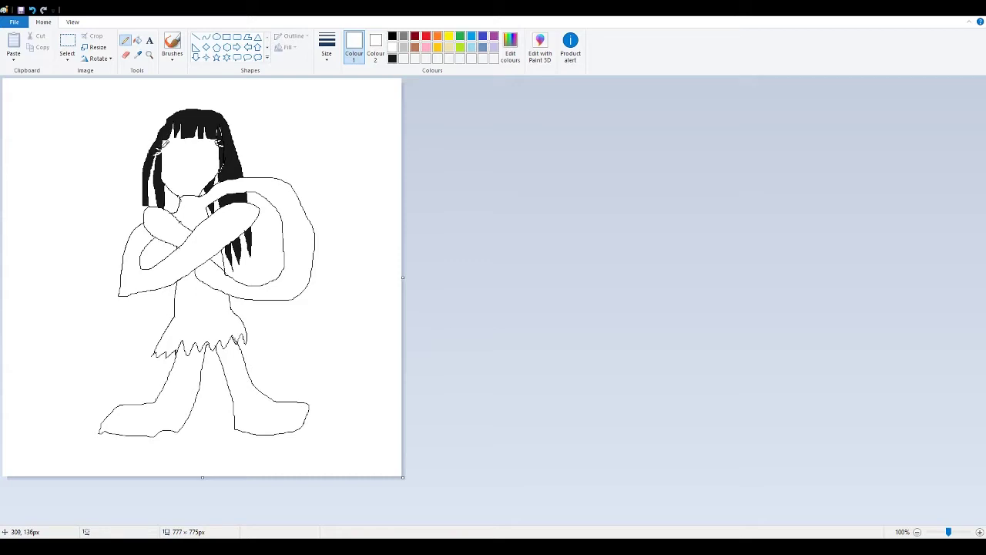
left_click(392, 36)
key("ctrl+z")
mouse_move(171, 149)
left_mouse_down()
mouse_move(204, 143)
mouse_move(179, 145)
left_mouse_up()
key("ctrl+z")
left_click_drag(197, 145, 212, 145)
left_click(448, 47)
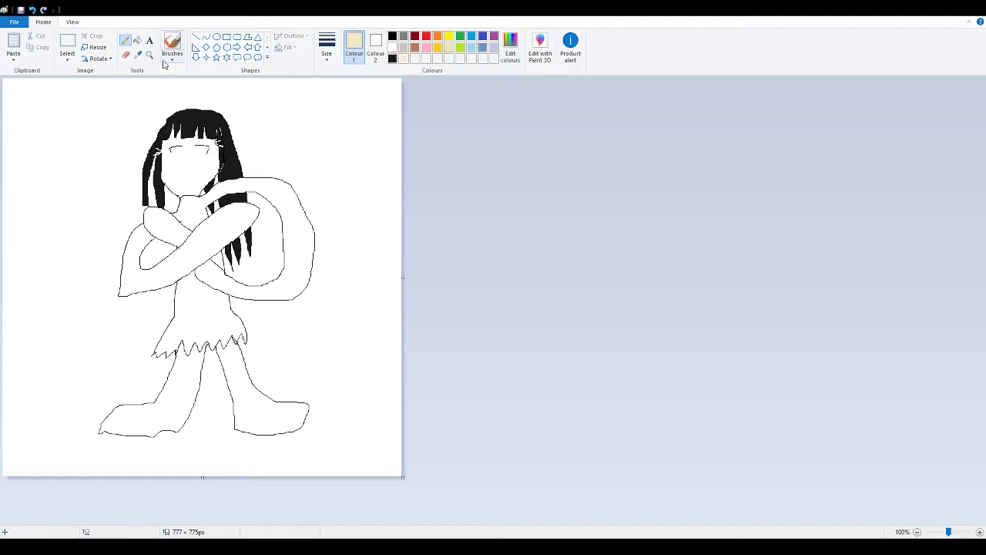
left_click(137, 40)
left_click(189, 164)
key("ctrl+z")
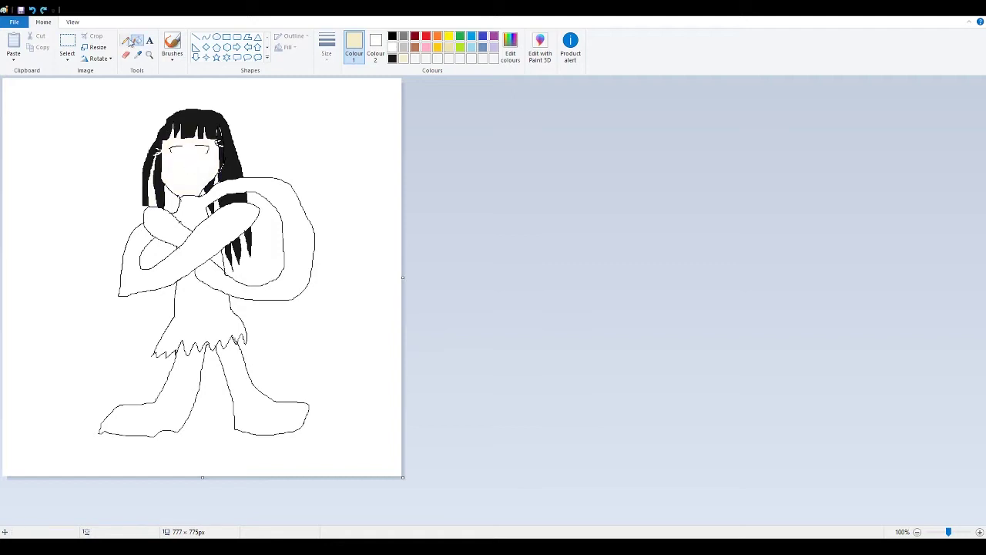
left_click(126, 41)
left_click(391, 36)
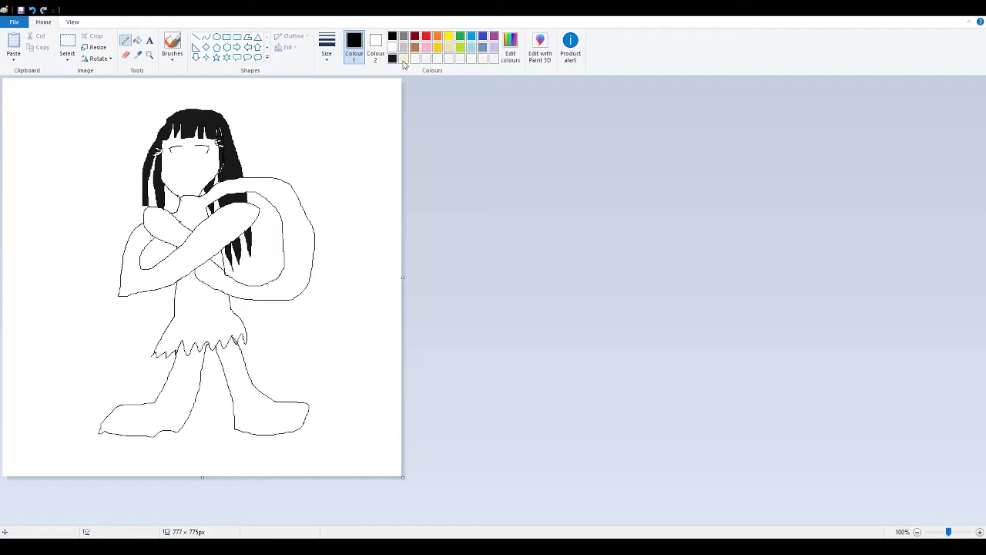
Fill the face and both legs with the pale beige skin colour
left_click(403, 60)
left_click(137, 40)
left_click(209, 170)
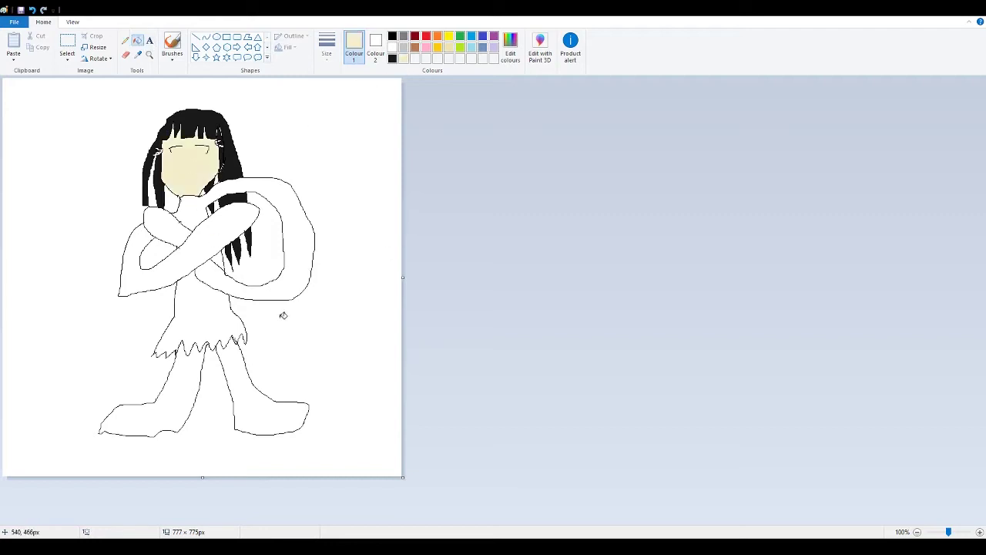
left_click(245, 388)
left_click(179, 390)
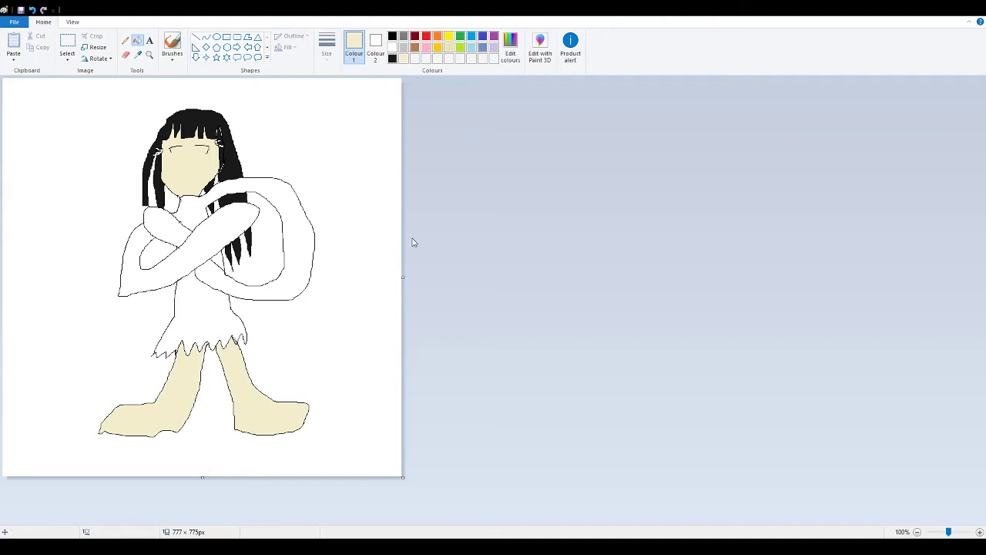
Outline the lower edges of both eyes in white and fill the eye shapes with white
left_click(392, 47)
left_click(125, 40)
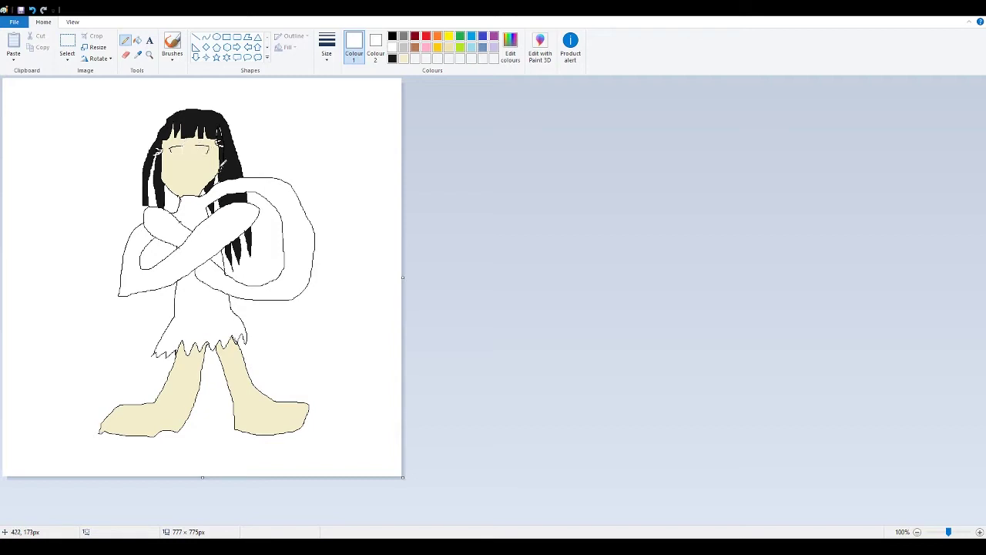
left_click(208, 146)
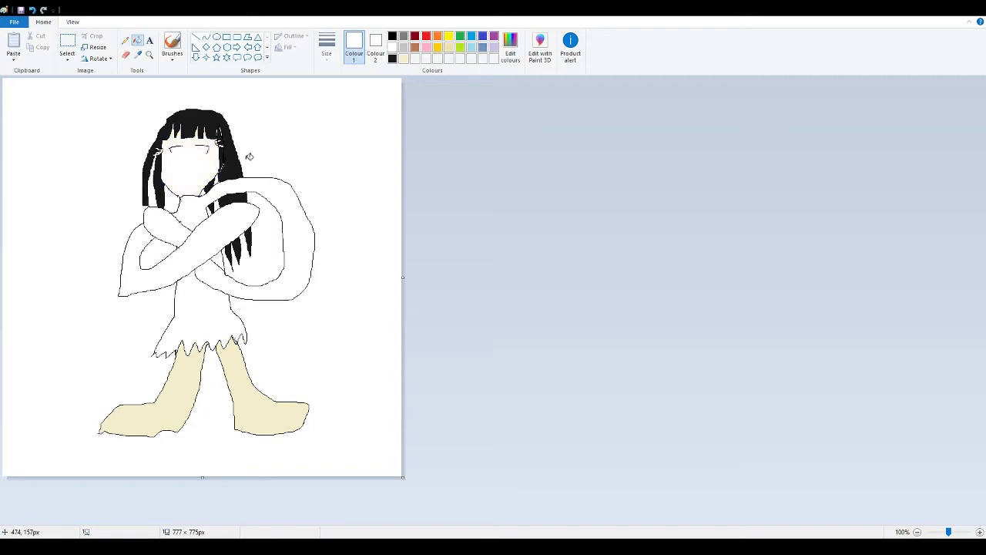
key("ctrl+z")
key("ctrl+Page_Up")
left_click(125, 40)
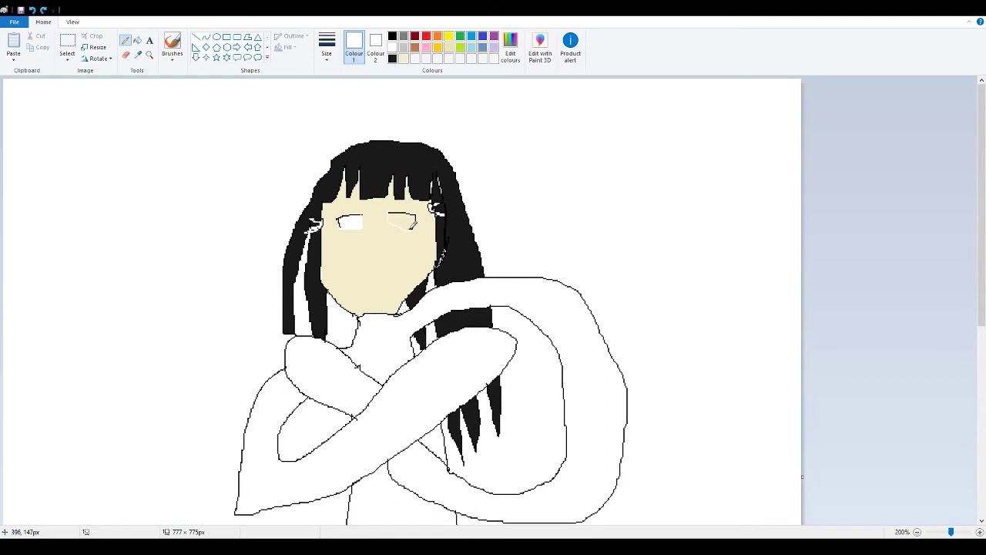
left_click(137, 40)
left_click(402, 222)
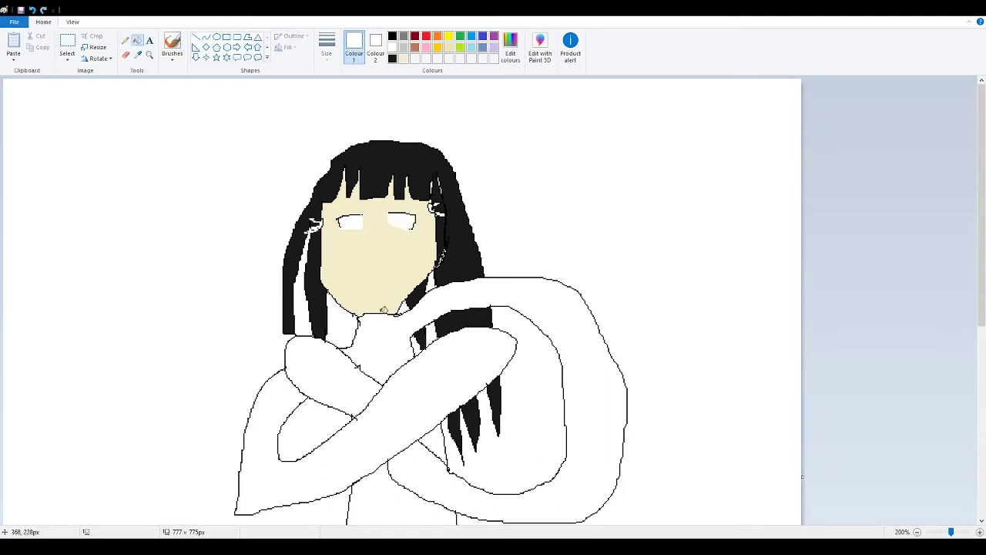
Draw a nose, a small mouth, a chin mark and a round iris with pupil in each eye, all in black
left_click(124, 40)
left_click(392, 35)
mouse_move(372, 251)
left_mouse_down()
mouse_move(366, 283)
mouse_move(376, 291)
mouse_move(359, 289)
left_mouse_up()
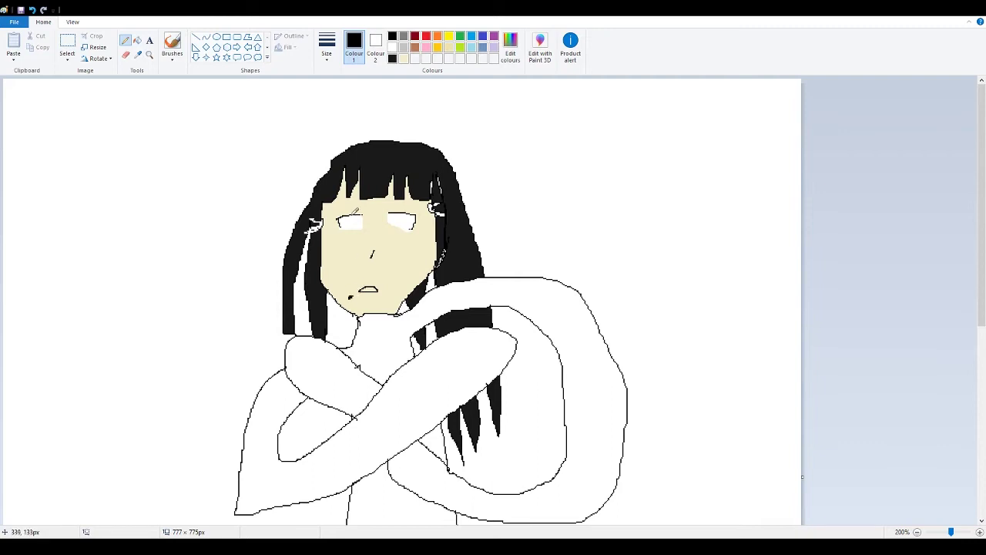
mouse_move(347, 217)
left_mouse_down()
mouse_move(346, 227)
mouse_move(359, 219)
mouse_move(348, 218)
mouse_move(410, 227)
mouse_move(416, 212)
mouse_move(403, 219)
left_mouse_up()
left_click(352, 222)
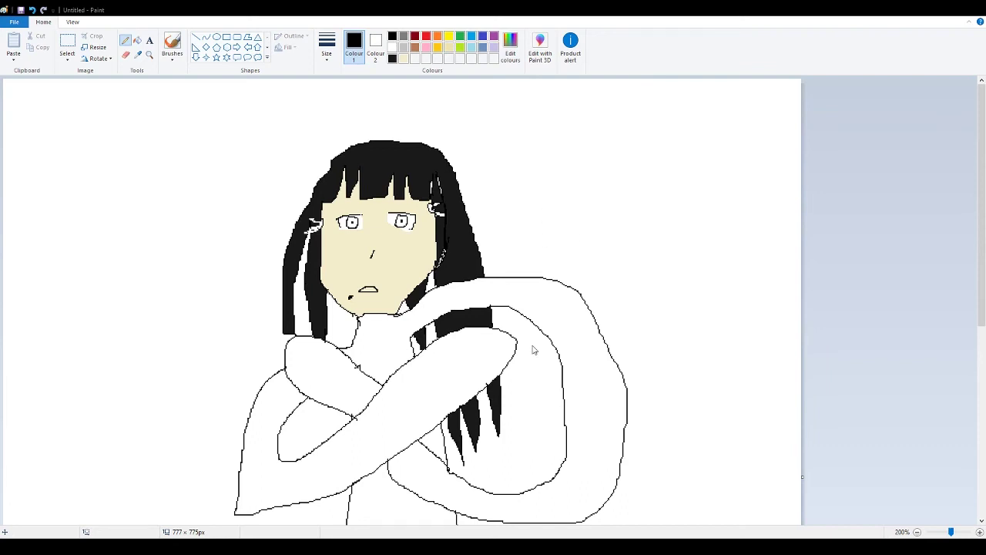
Fill both irises with turquoise green and the mouth with pink
left_click(415, 60)
left_click(137, 40)
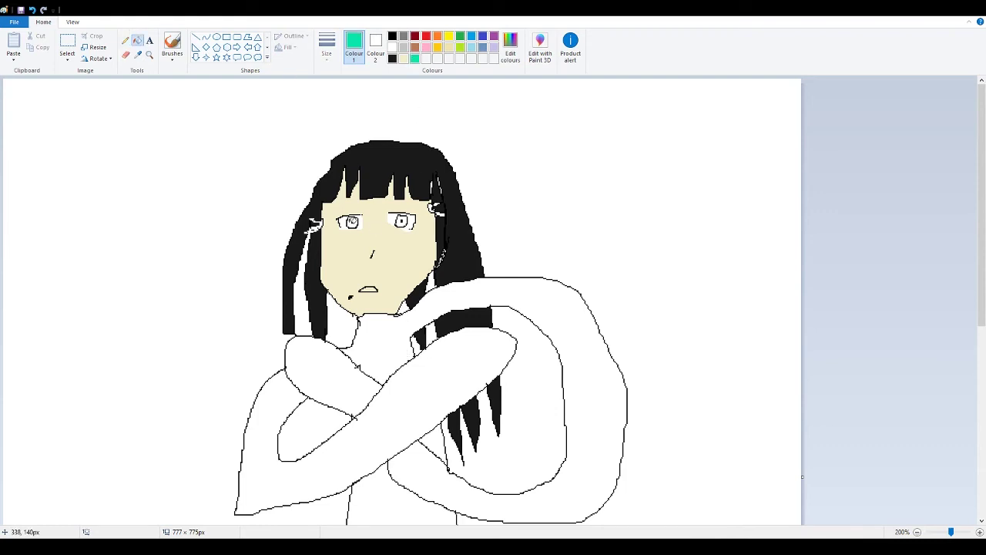
left_click(352, 223)
left_click(402, 221)
left_click(426, 47)
left_click(370, 288)
Draw a black waistline above the skirt and a sleeve edge across each upper arm
left_click(125, 40)
left_click(392, 35)
scroll(386, 323, "down", 3)
left_click_drag(347, 332, 460, 312)
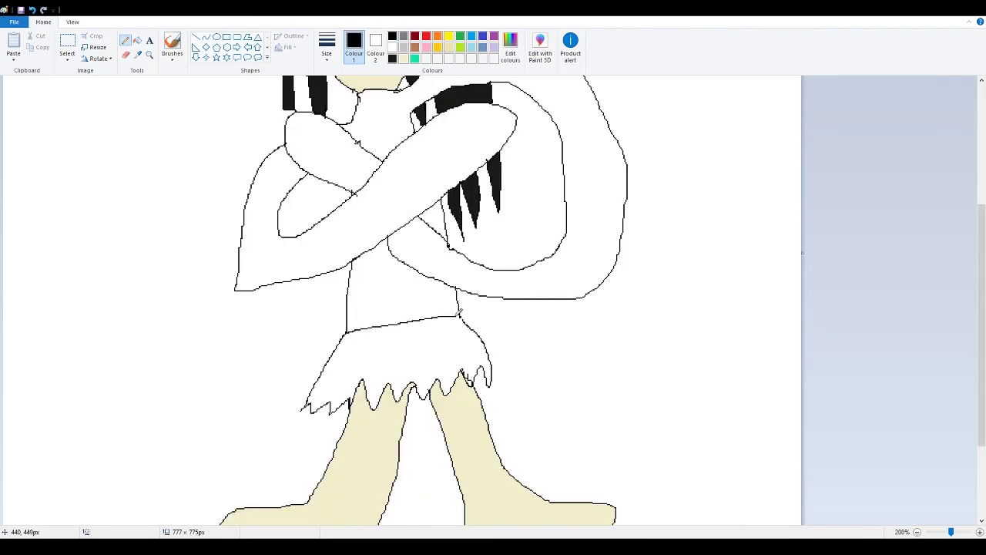
left_click_drag(246, 202, 282, 206)
left_click_drag(564, 158, 616, 138)
Fill the skirt with light grey
left_click(137, 40)
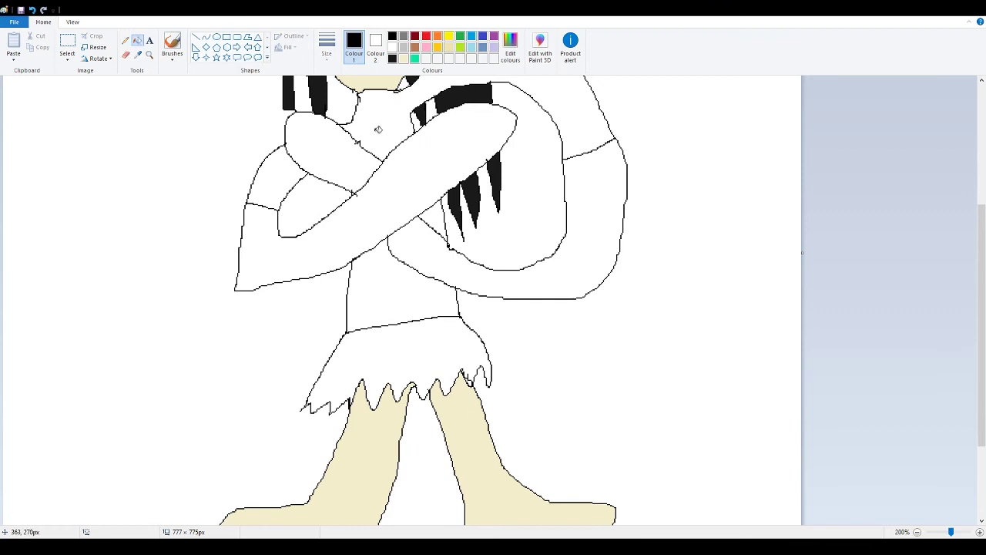
left_click(403, 37)
left_click(408, 365)
Fill the bare part of both arms below the sleeve edges with the pale beige skin colour
left_click(403, 59)
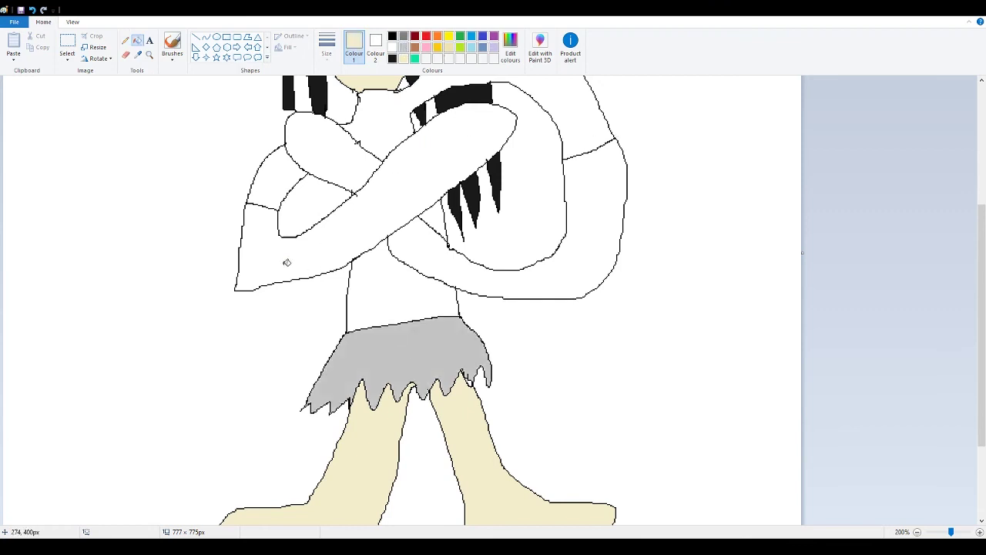
left_click(286, 262)
left_click(614, 232)
Draw a V shape on the chest below the neck in black and fill it with red
scroll(478, 218, "down", 1)
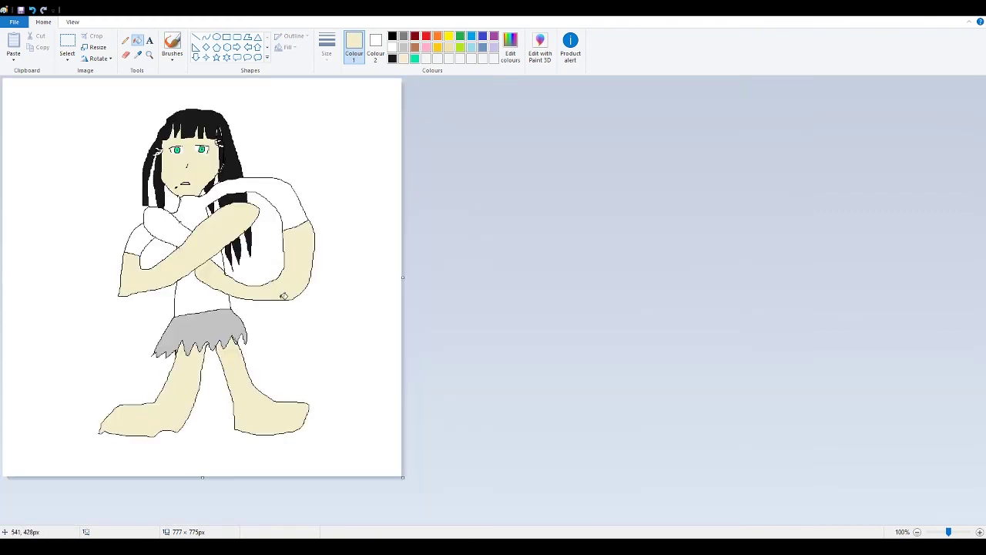
left_click(125, 40)
left_click(392, 36)
left_click_drag(184, 196, 196, 221)
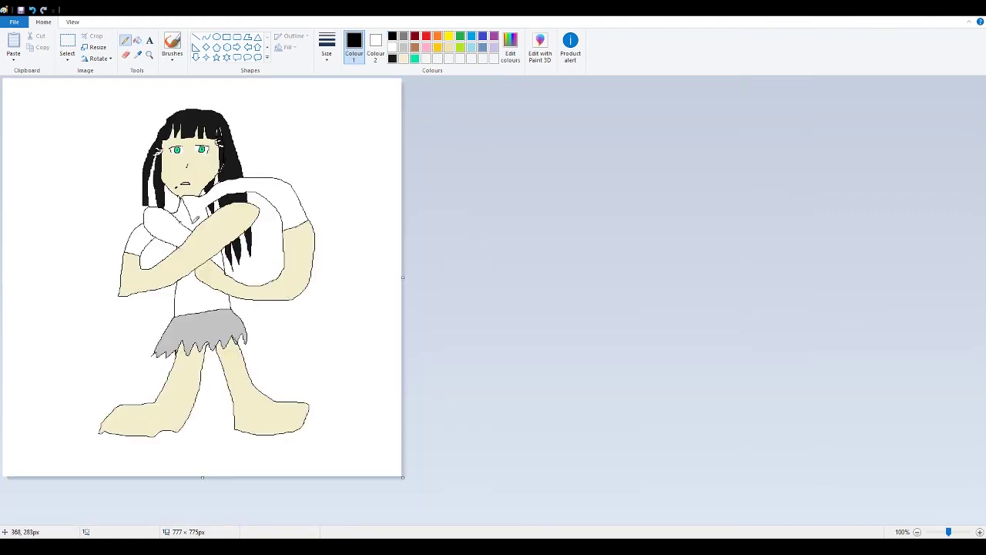
left_click(426, 37)
left_click(137, 40)
left_click(193, 208)
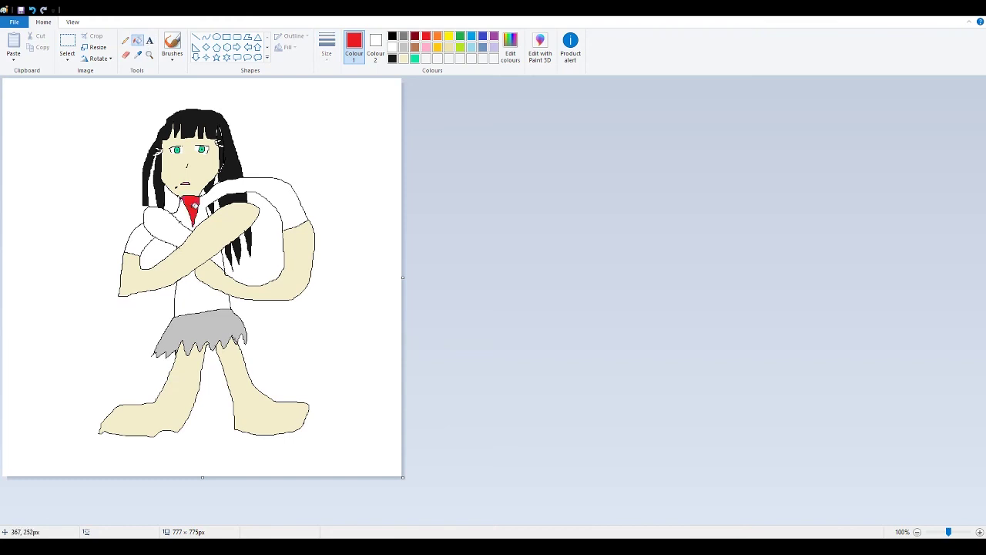